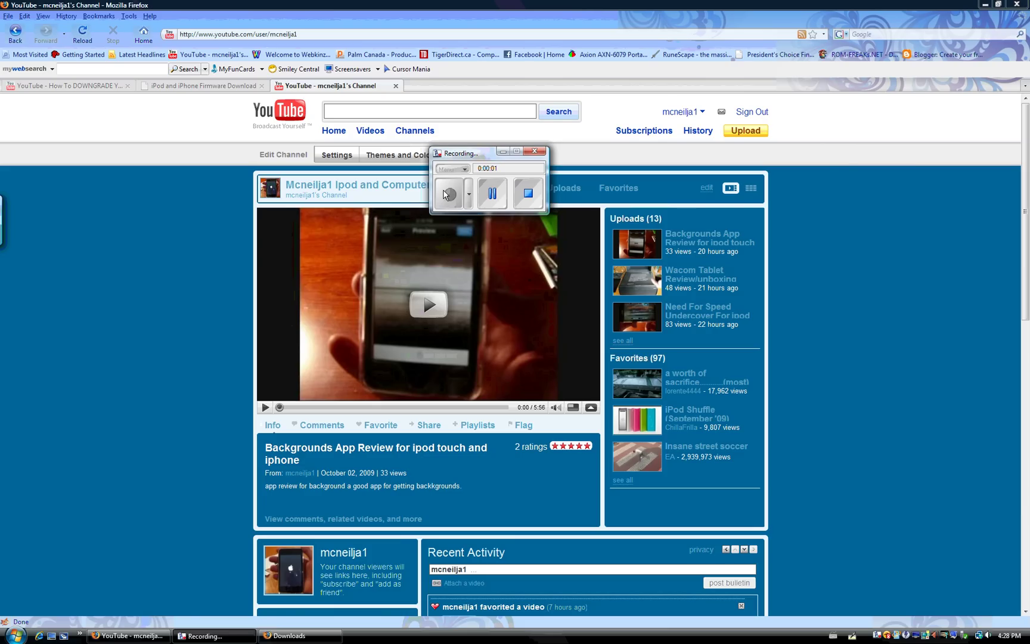
Move from the YouTube channel tab to the iPod and iPhone Firmware Download tab.
left_click(502, 151)
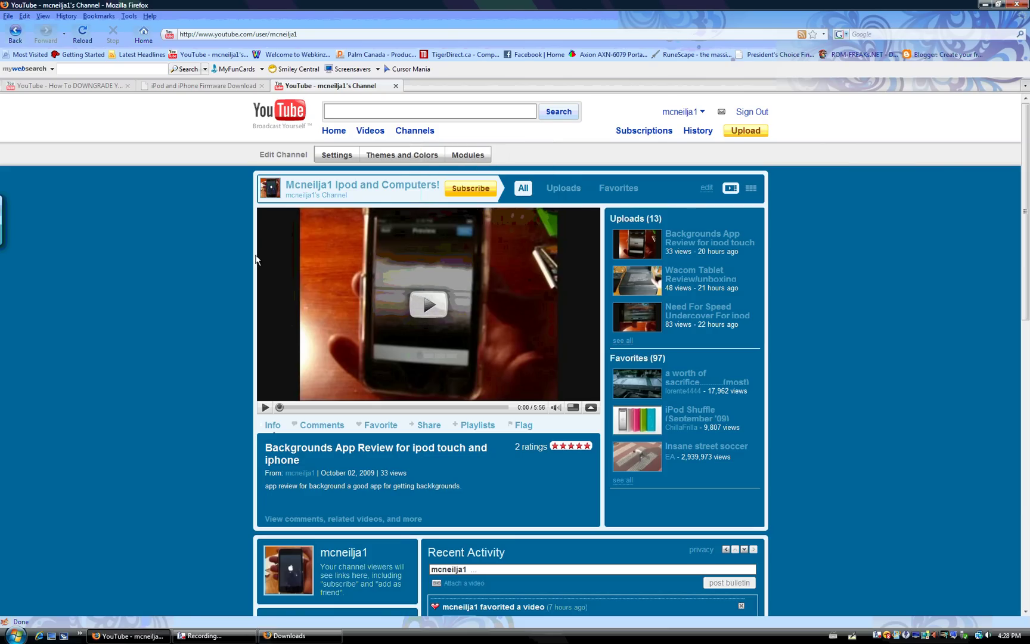
left_click(198, 87)
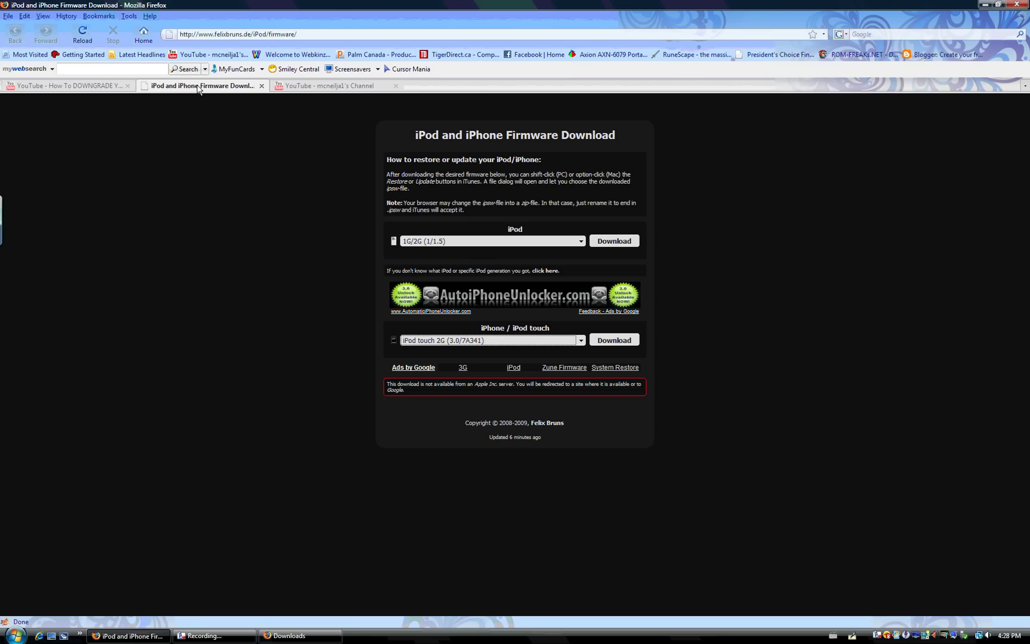
left_click(319, 87)
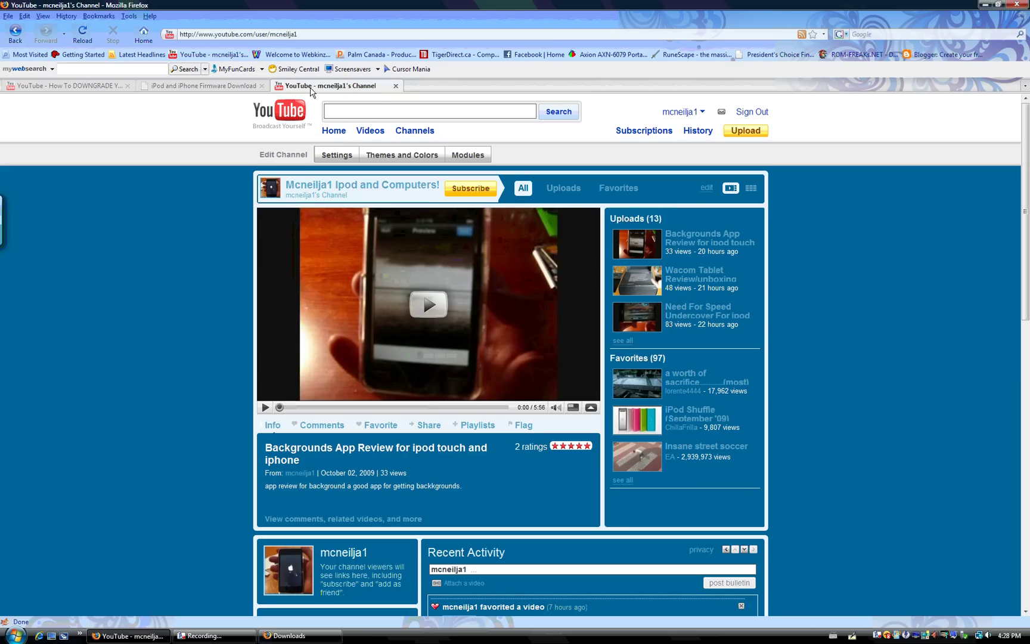
left_click(208, 88)
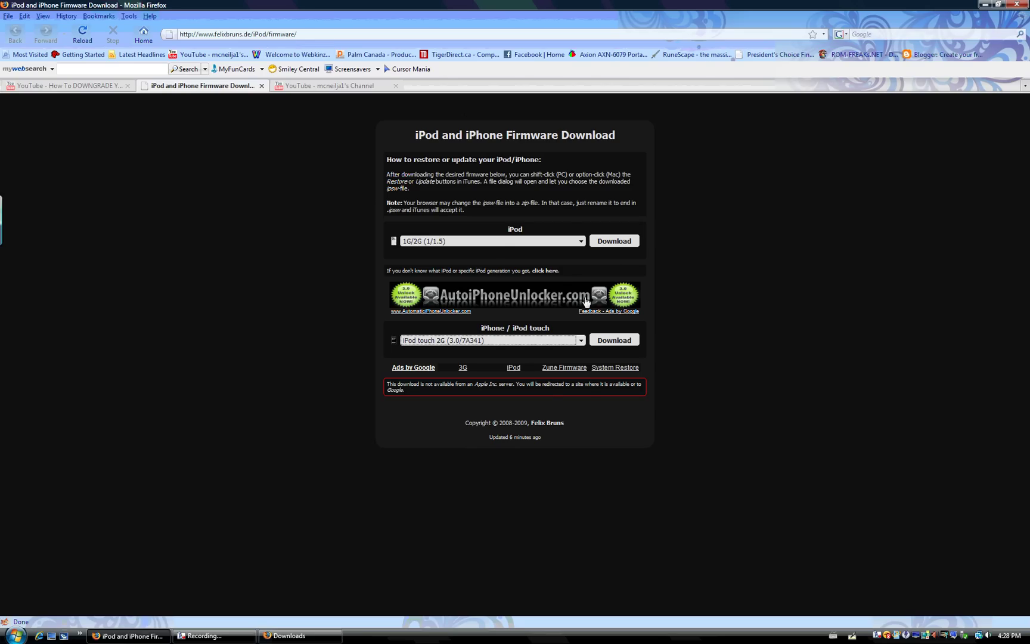
Check the iPod firmware list and leave it at 1G/2G (1/1.5).
left_click(565, 241)
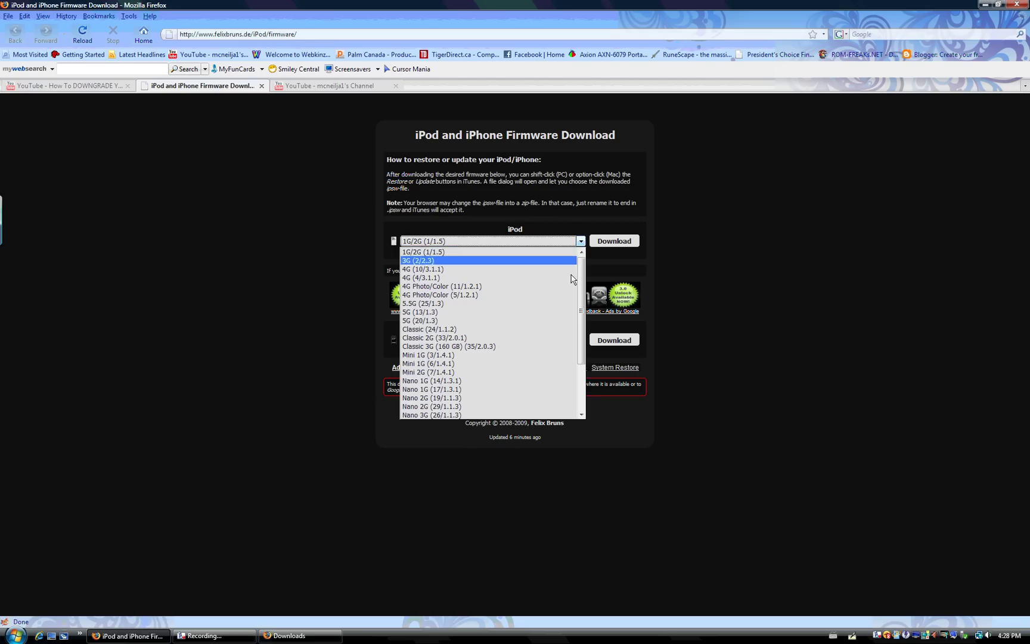
scroll(583, 373, "down", 3)
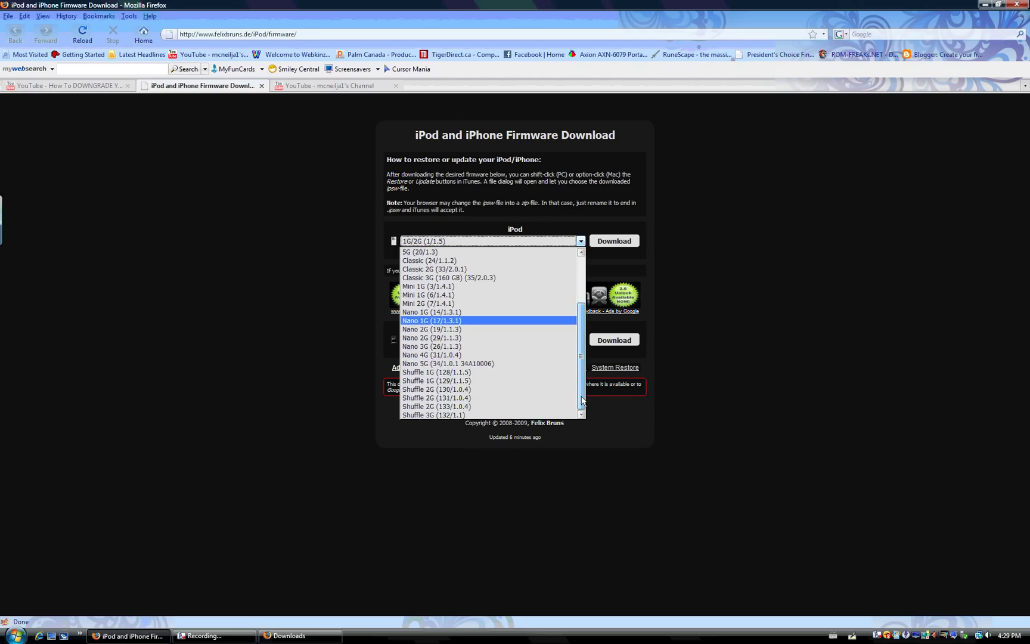
scroll(583, 373, "up", 3)
left_click(441, 251)
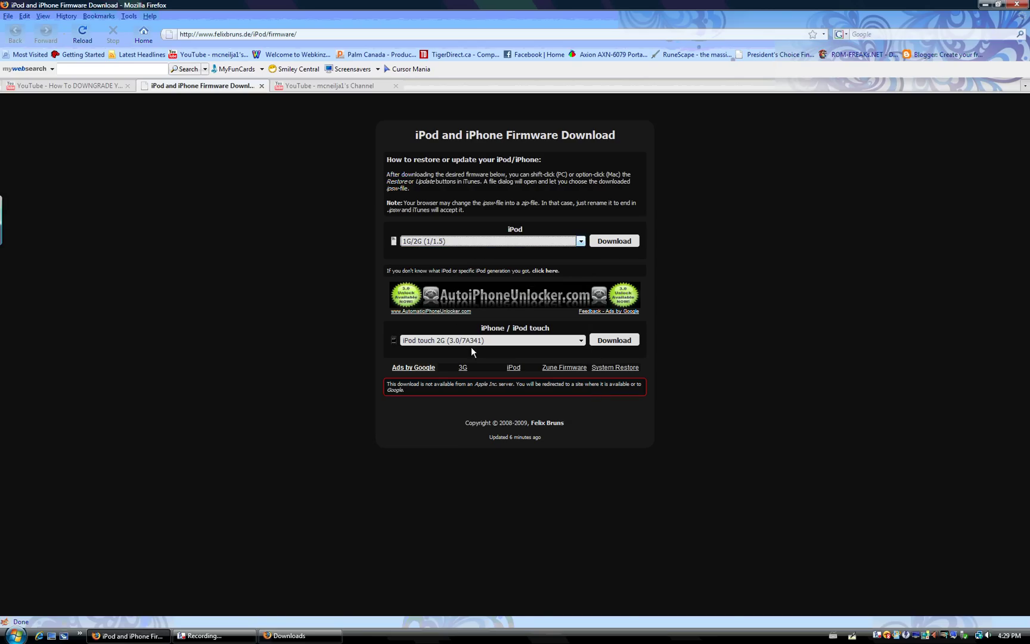
Choose iPod touch 2G (3.0/7A341) from the iPhone / iPod touch firmware list.
left_click(446, 341)
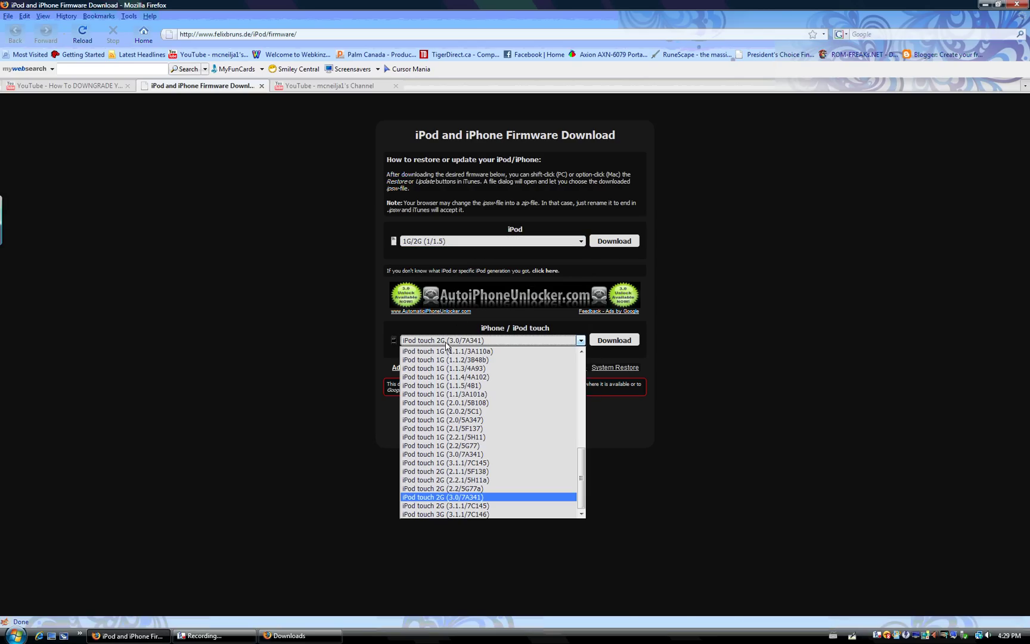
left_click_drag(584, 480, 591, 349)
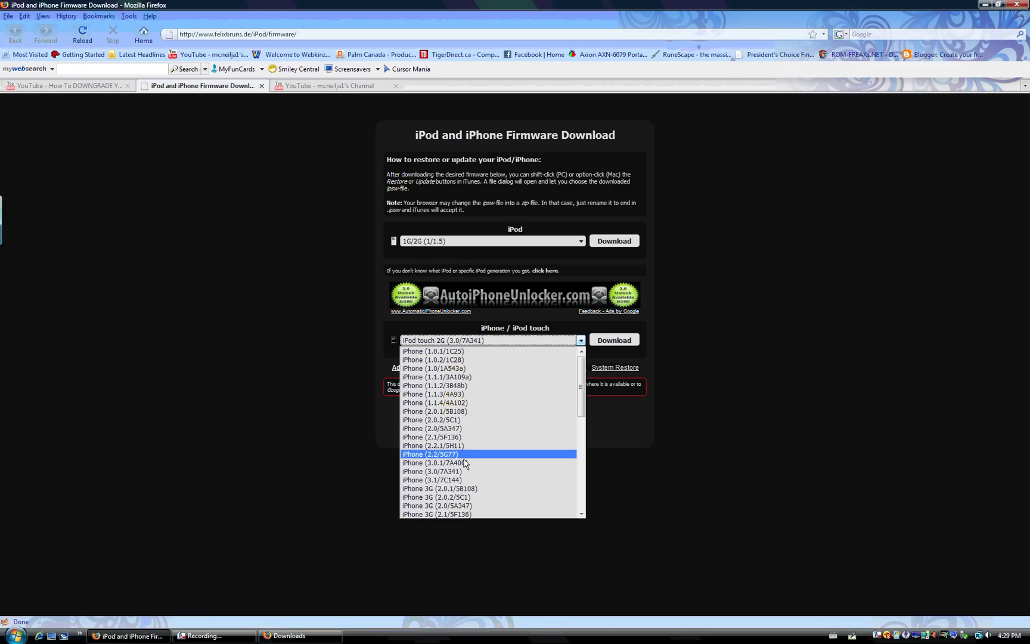
scroll(480, 373, "down", 2)
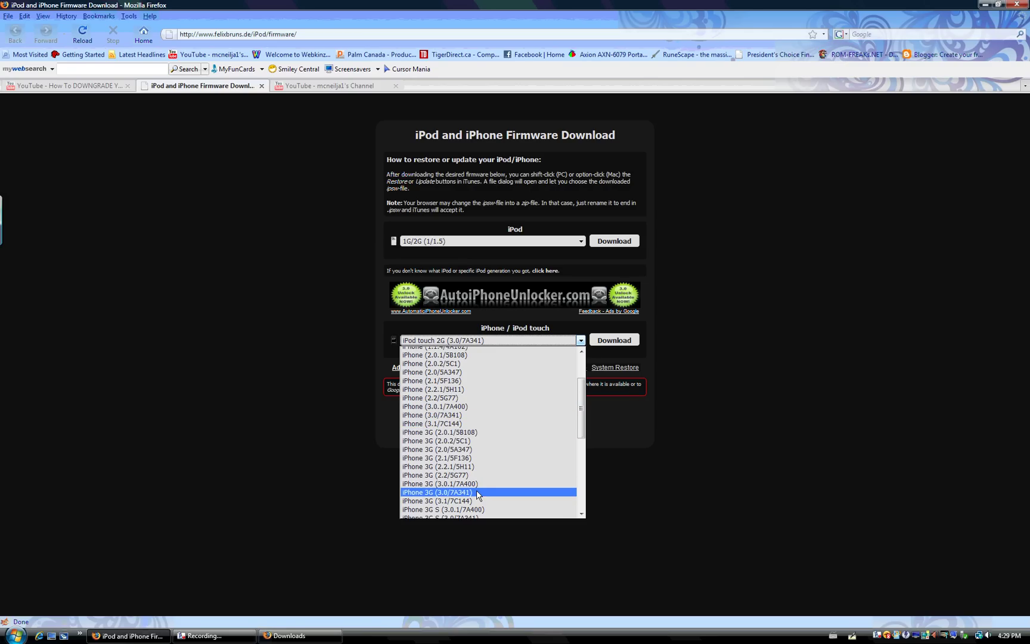
left_click_drag(582, 420, 582, 442)
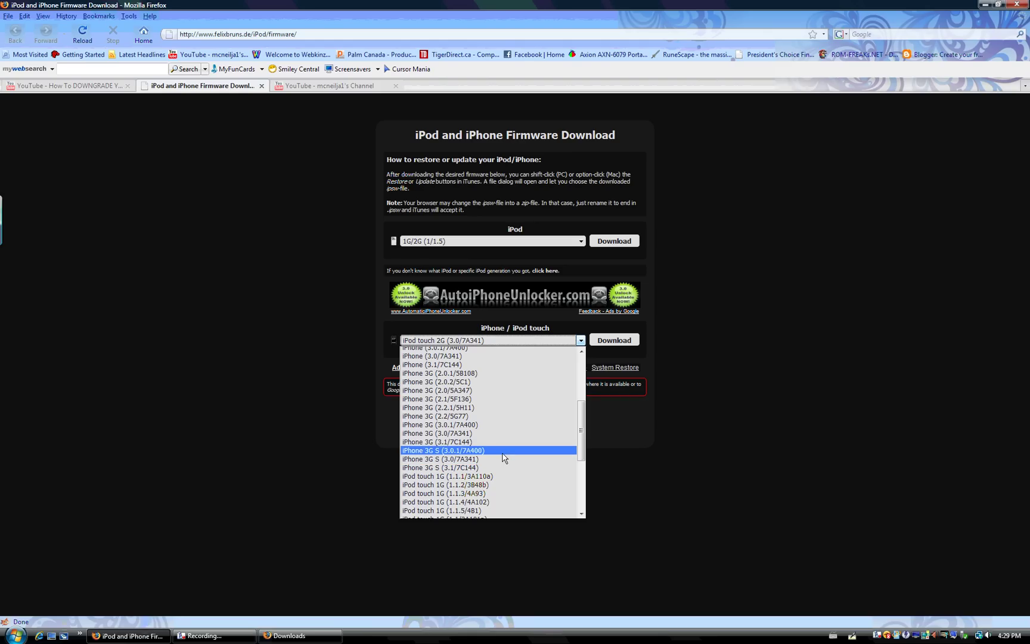
left_click_drag(582, 436, 582, 476)
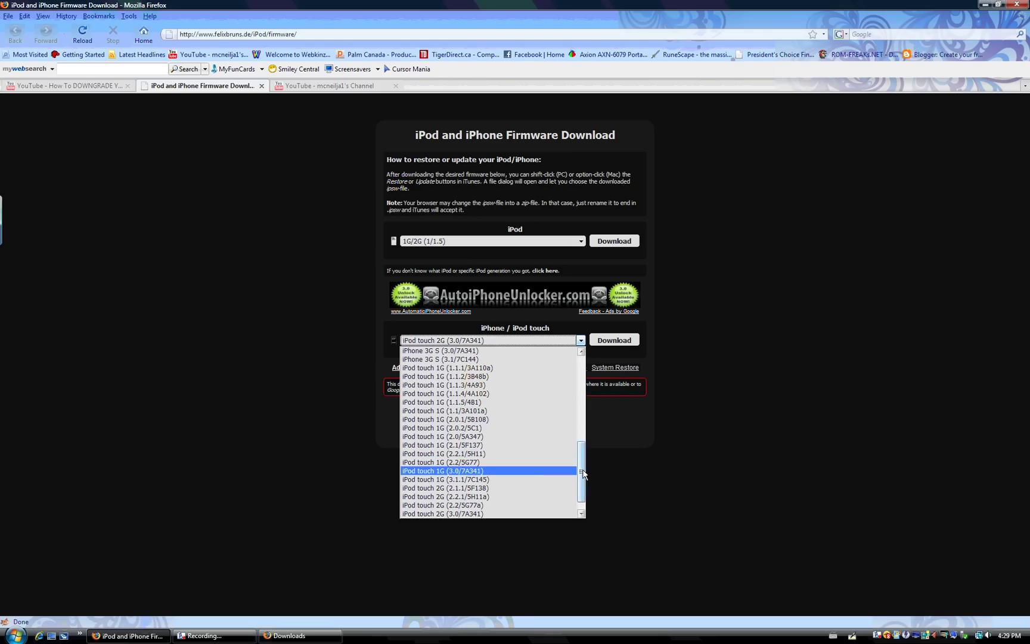
left_click_drag(582, 484, 582, 488)
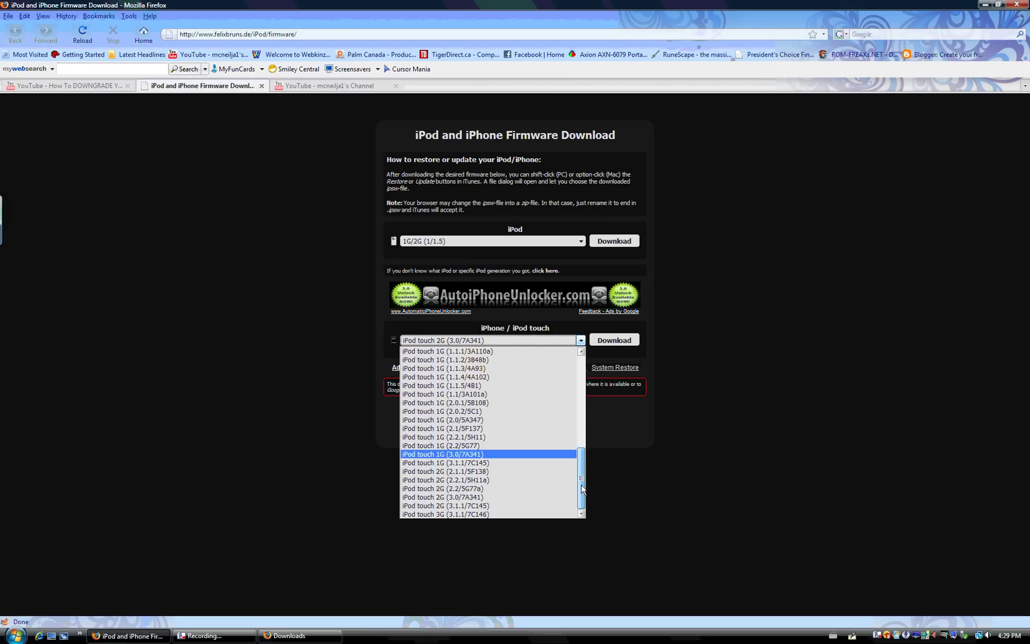
left_click(538, 497)
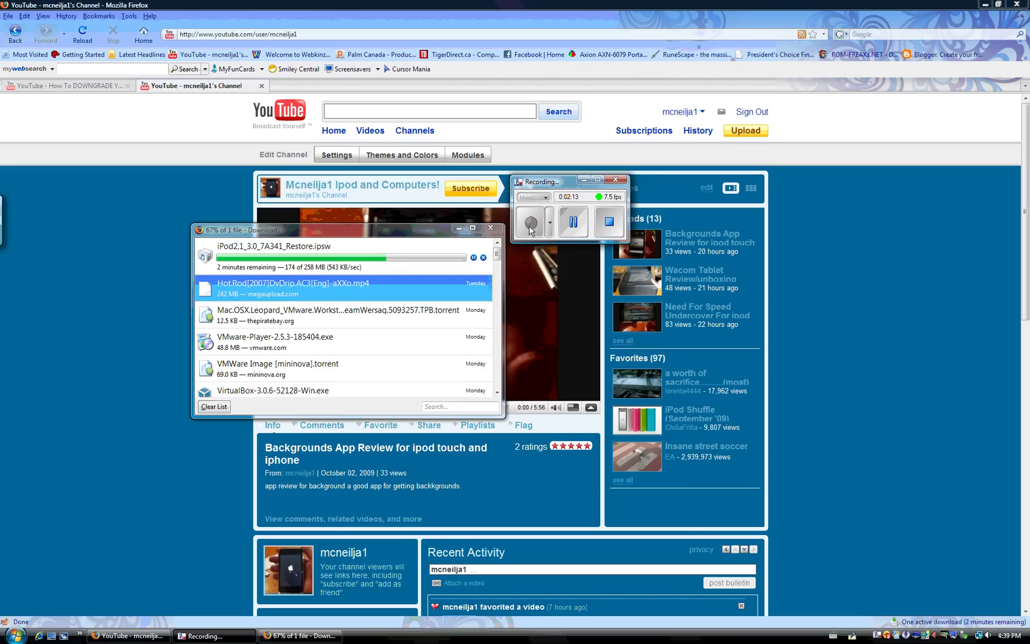
Move the recorder and Downloads window aside while the 258 MB firmware finishes.
left_click(584, 179)
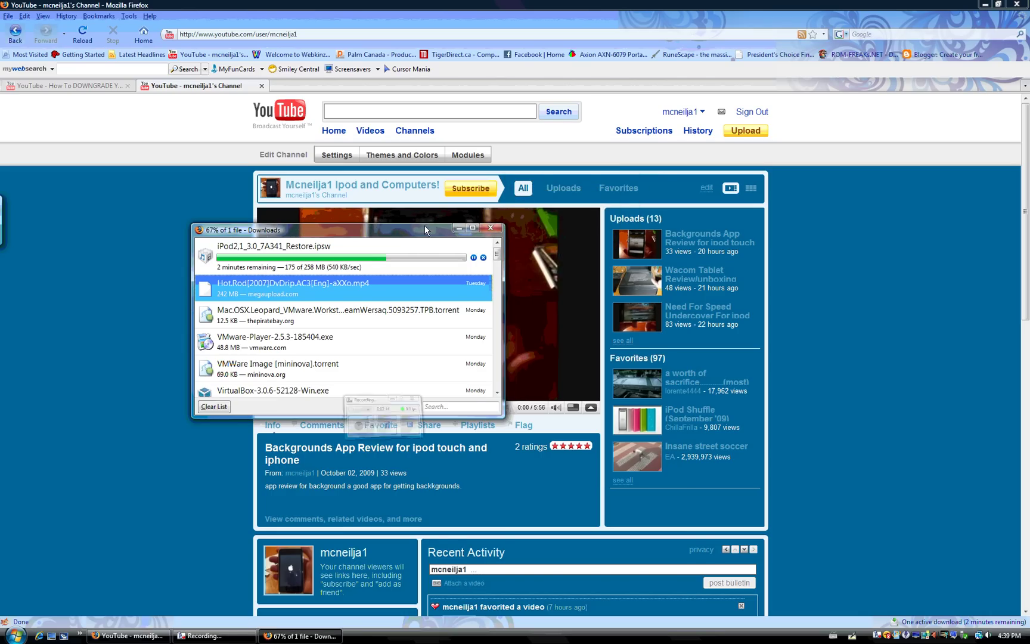
left_click_drag(421, 234, 549, 189)
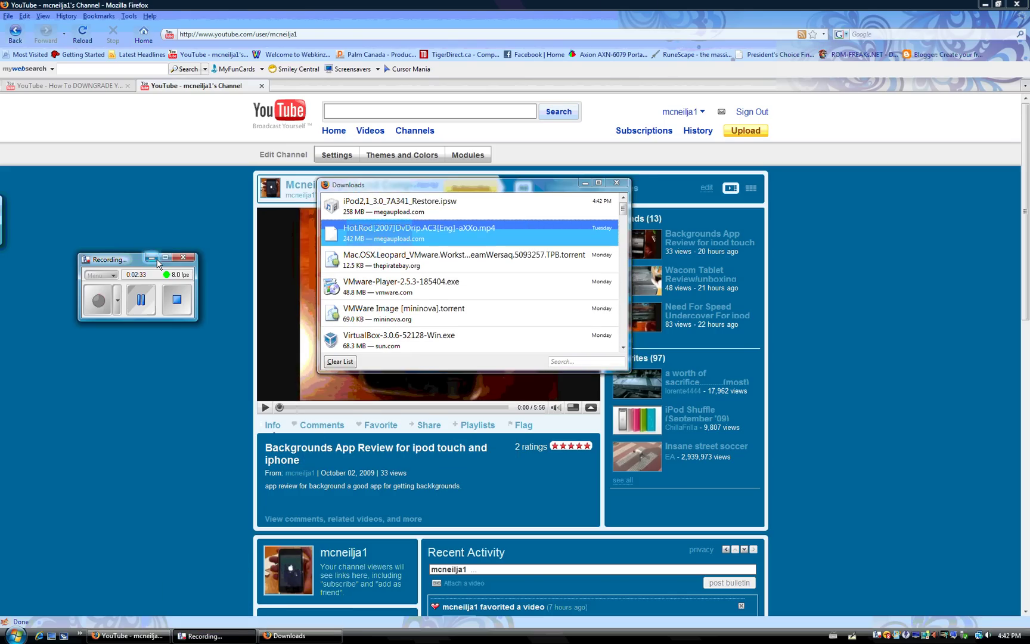
Glance at the downgrade tutorial video tab, then return to the YouTube channel tab.
left_click(157, 261)
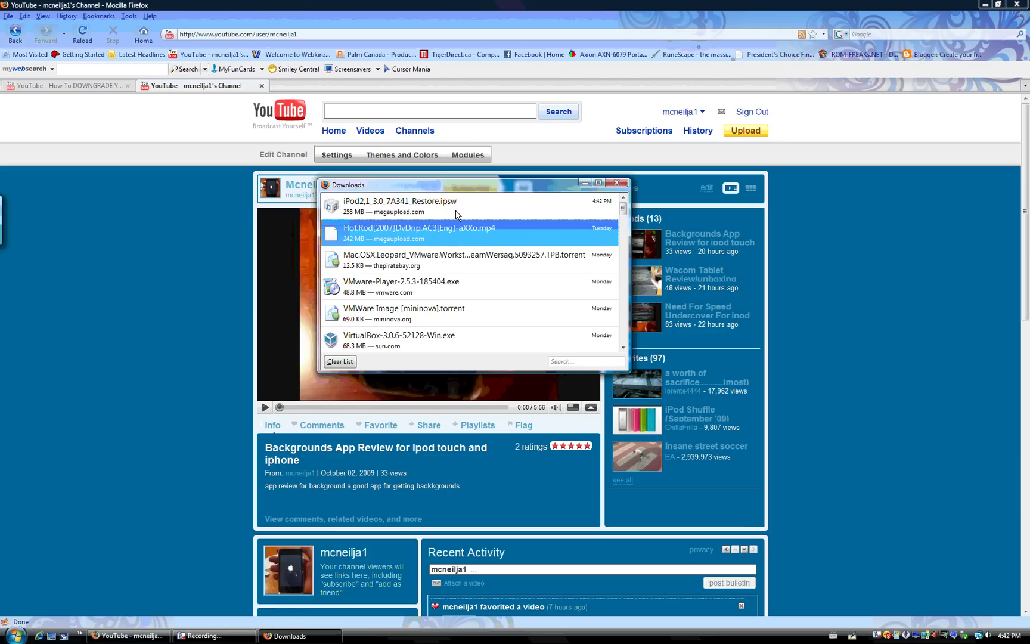
left_click(97, 88)
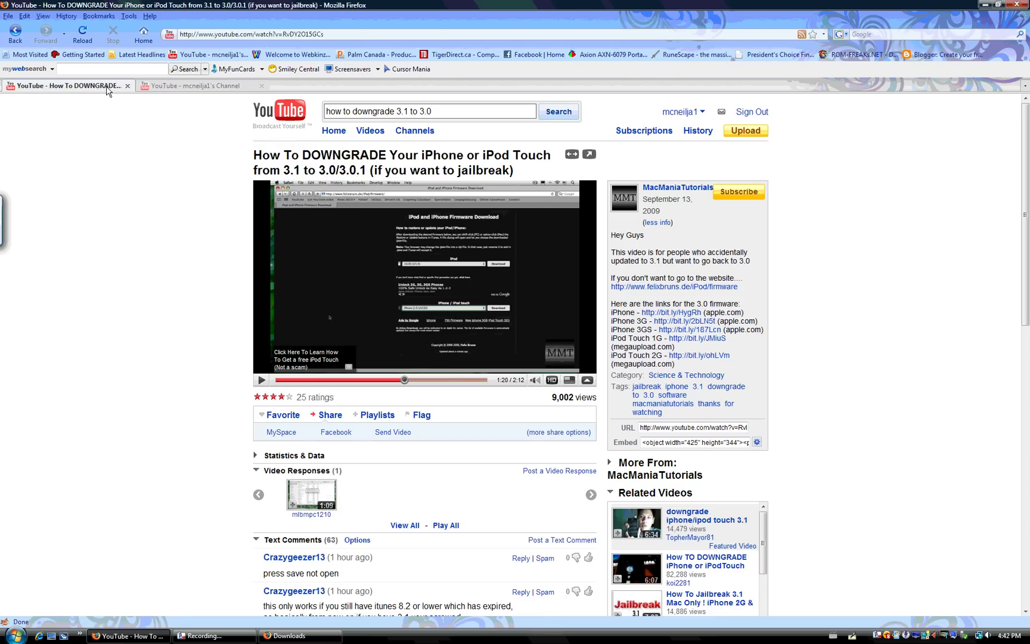
left_click(167, 88)
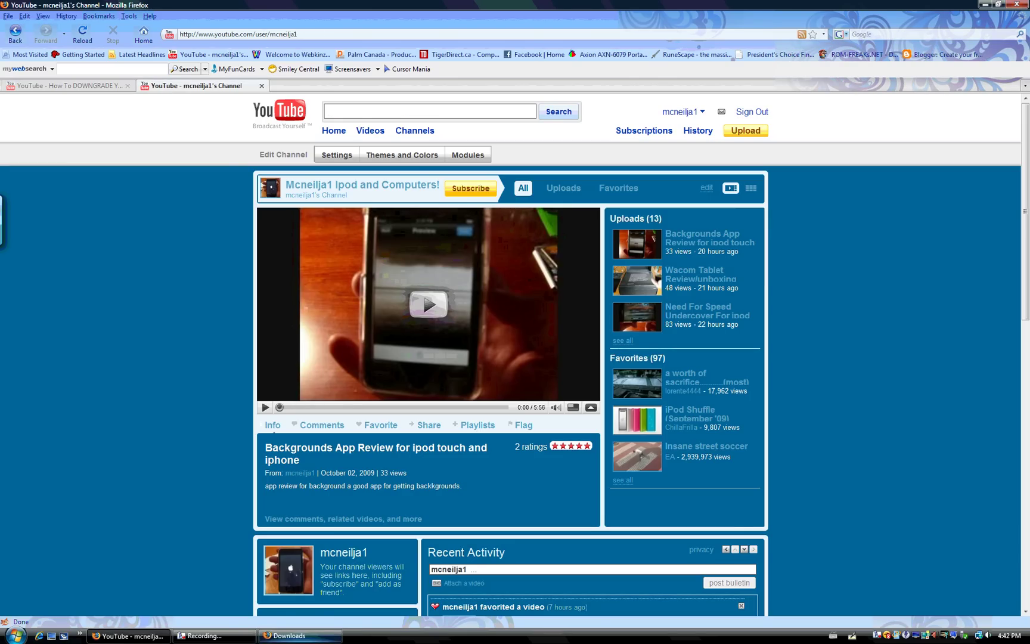
Open the folder containing iPod2,1_3.0_7A341_Restore.ipsw from Downloads, then minimize Firefox.
key("ctrl+j")
right_click(591, 206)
left_click(614, 227)
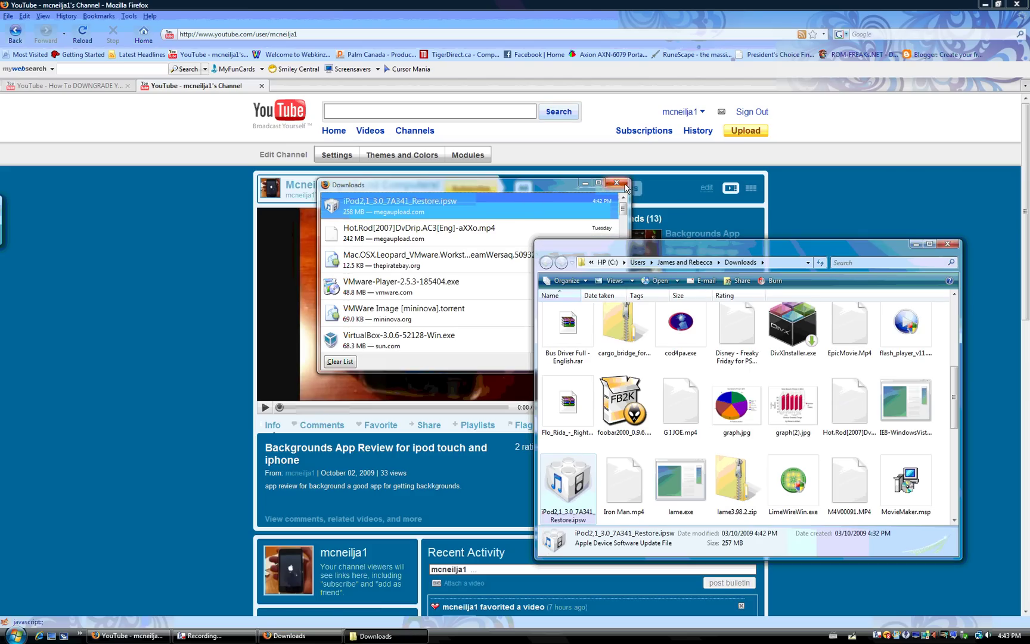
left_click(620, 184)
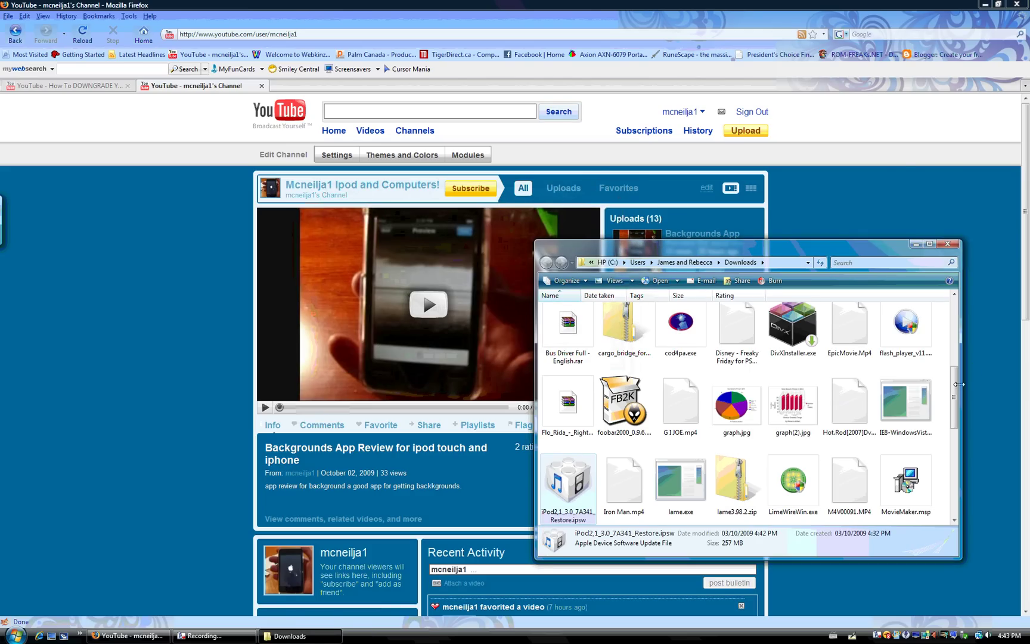
left_click(984, 5)
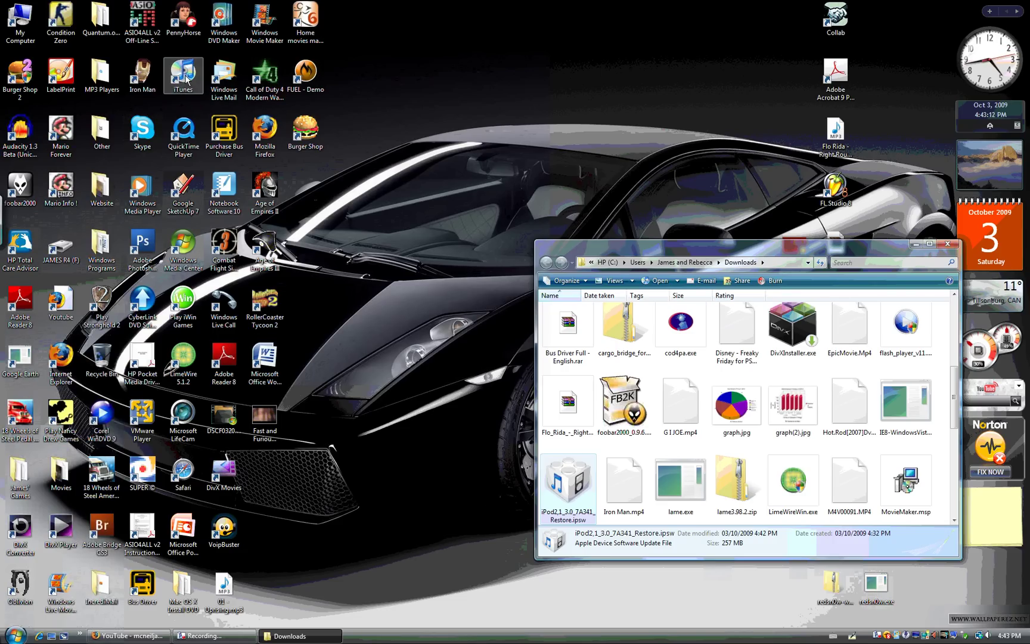
Launch iTunes from its desktop shortcut, then minimize it.
left_click(185, 77)
double_click(186, 78)
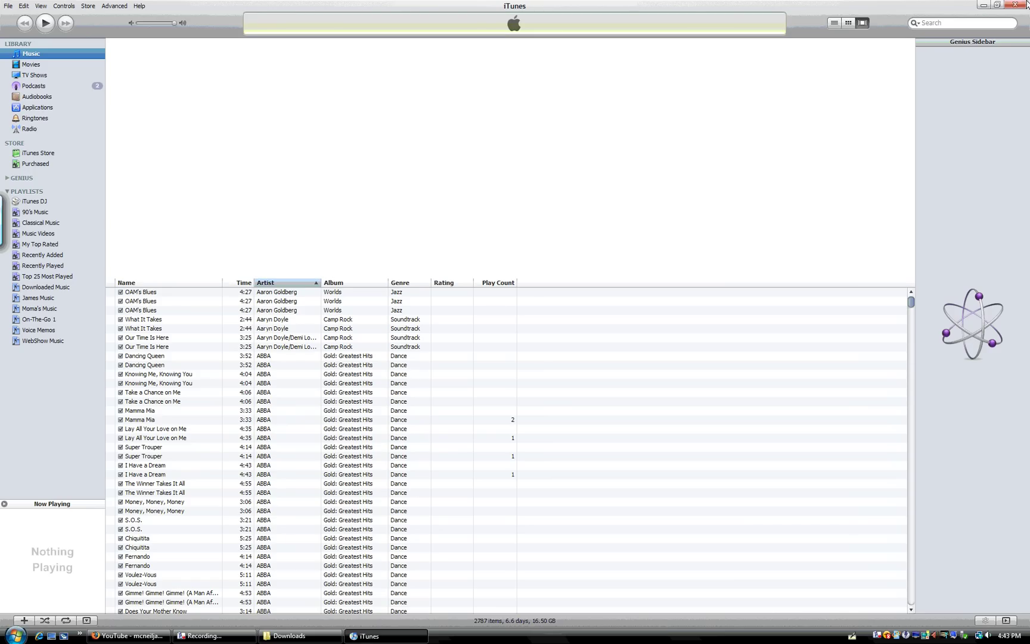
left_click(981, 7)
Move iPod2,1_3.0_7A341_Restore.ipsw from Downloads to the desktop, replacing the older copy.
left_click_drag(571, 482, 471, 451)
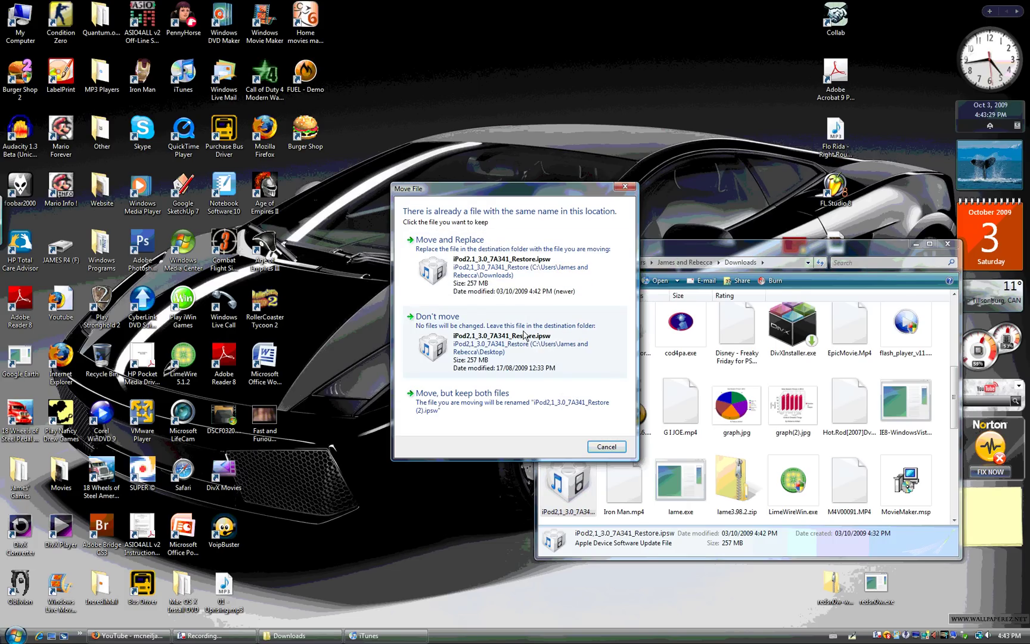
left_click(450, 244)
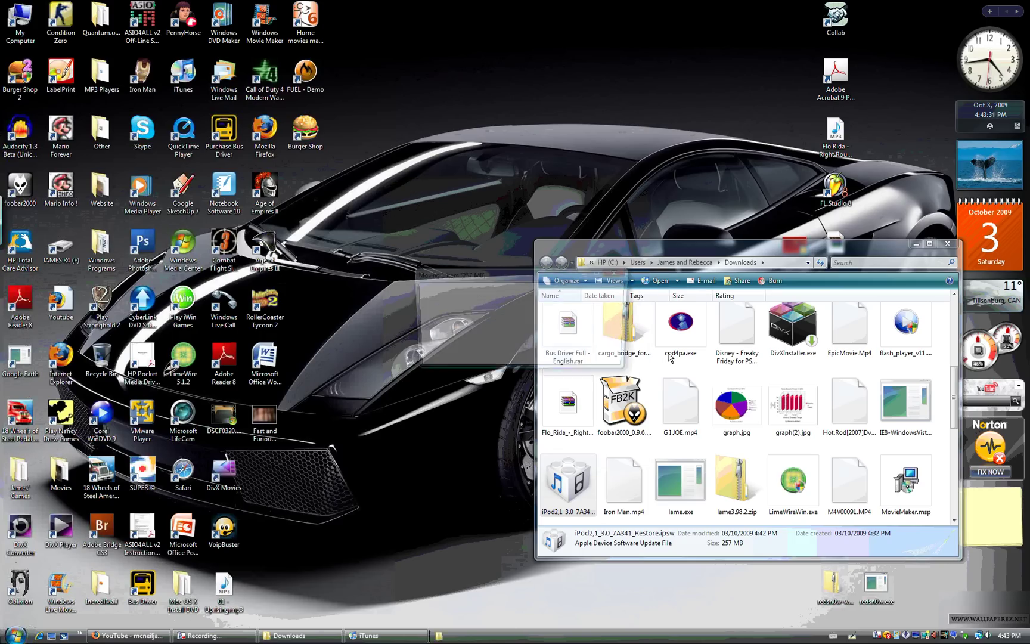
left_click(949, 244)
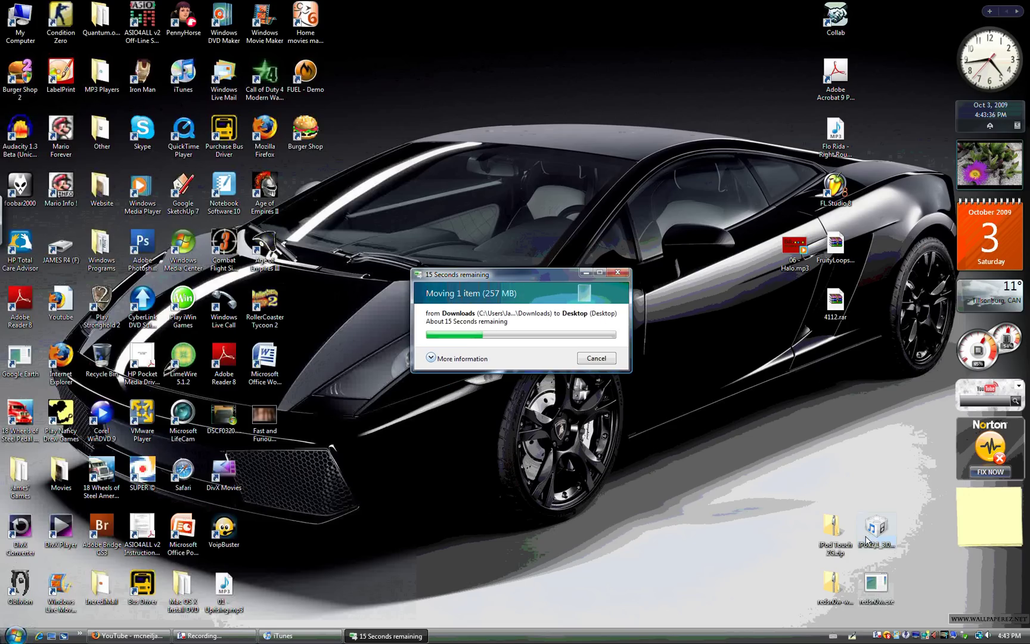
left_click(868, 538)
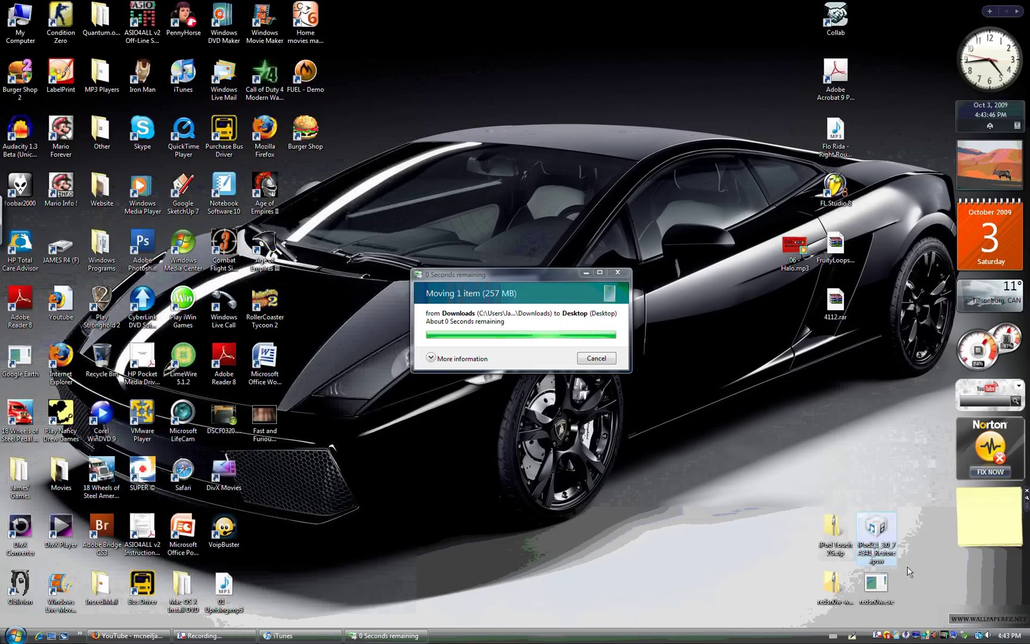
mouse_move(875, 528)
left_mouse_down()
mouse_move(464, 429)
mouse_move(886, 527)
mouse_move(876, 530)
left_mouse_up()
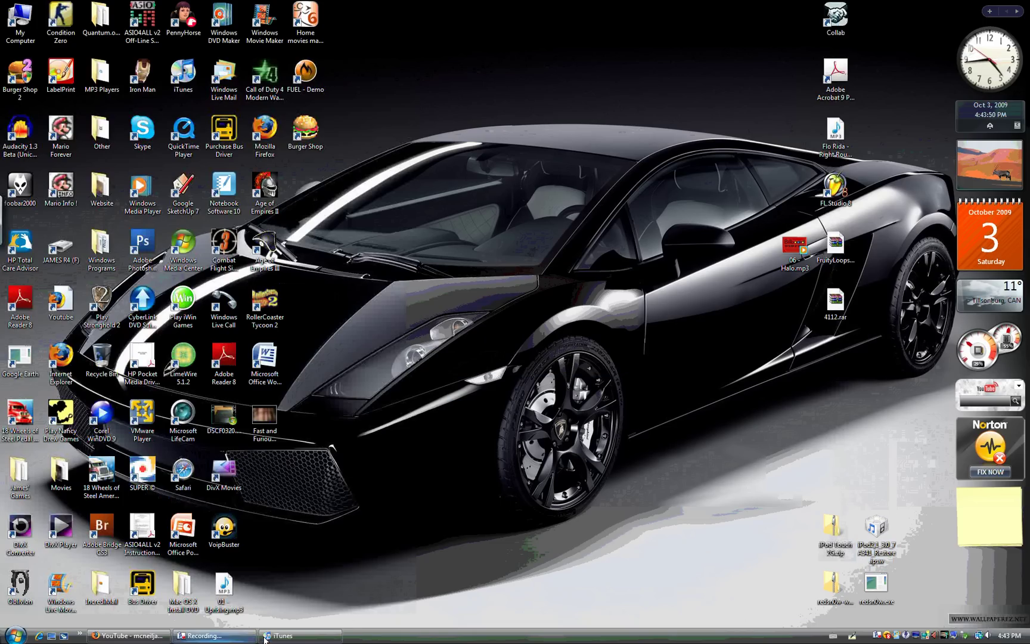
Bring iTunes forward, dismiss the items-not-copied warning, and show the iPod Touch summary.
left_click(301, 636)
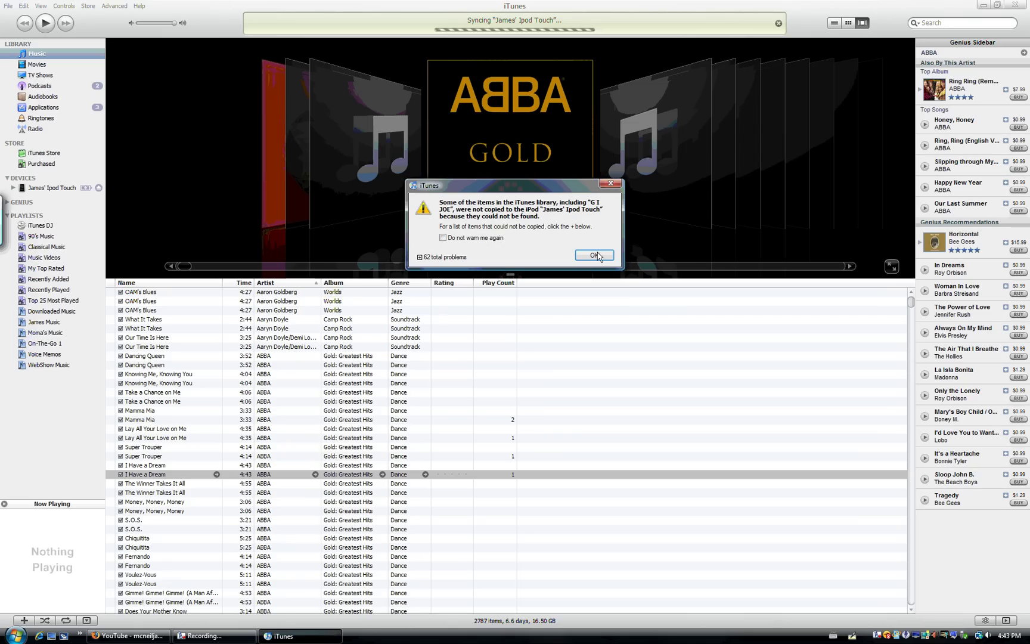
left_click(595, 256)
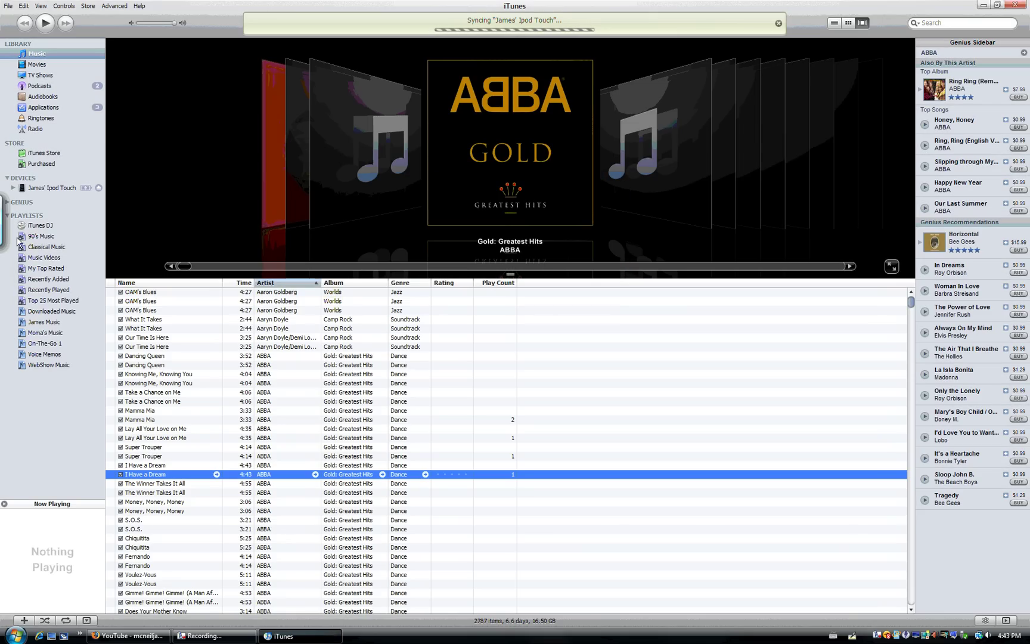
left_click(37, 188)
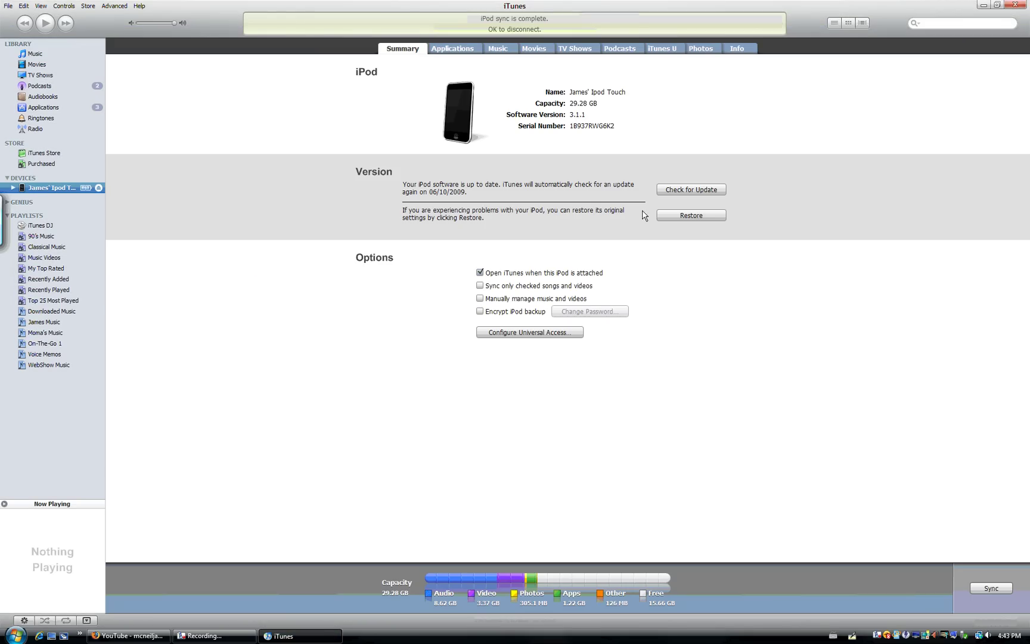
Shift-Restore with the desktop's iPod2,1_3.0_7A341_Restore.ipsw, dismiss the incompatibility error, and close iTunes.
left_click(683, 217, "shift")
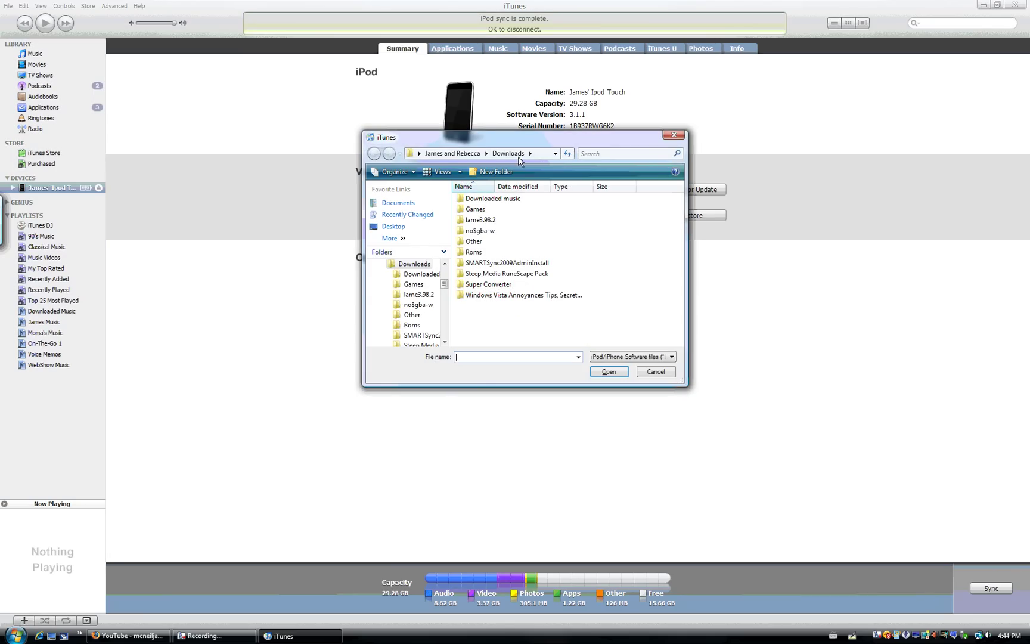
left_click(394, 226)
left_click_drag(680, 211, 679, 315)
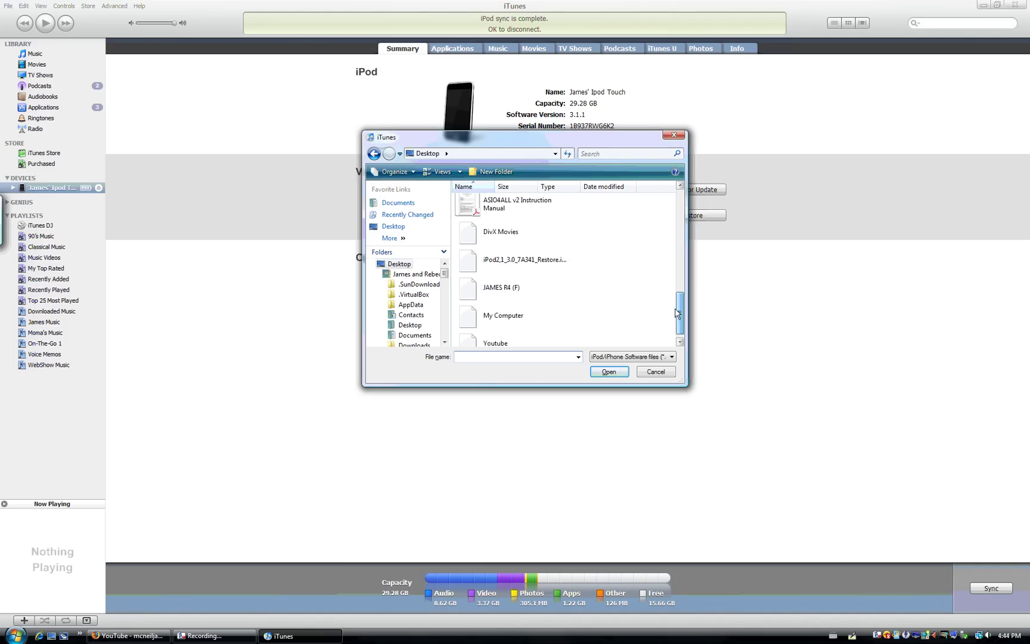
left_click(507, 267)
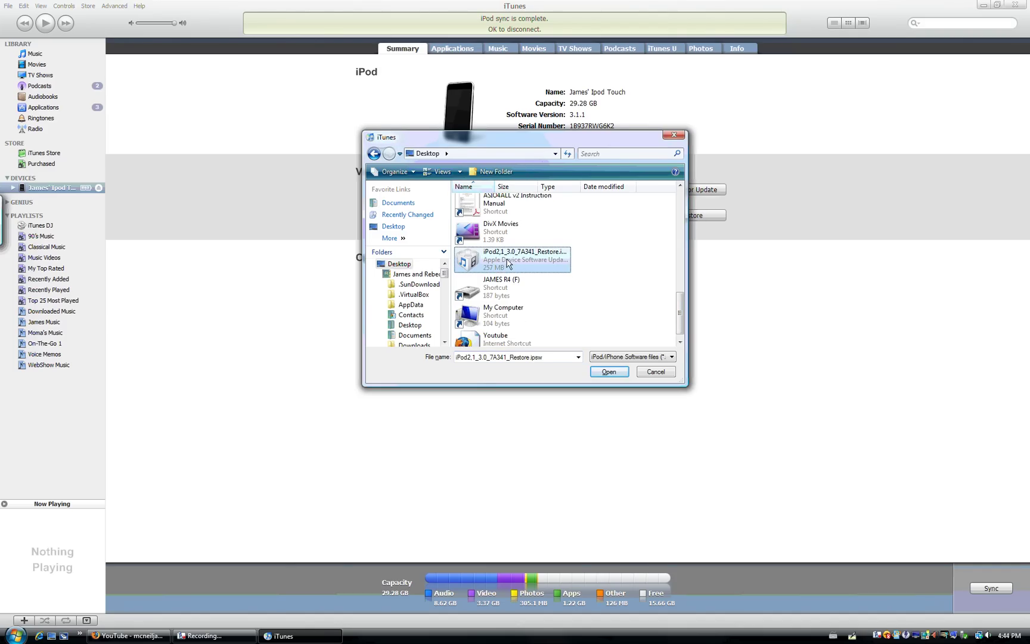
left_click(612, 373)
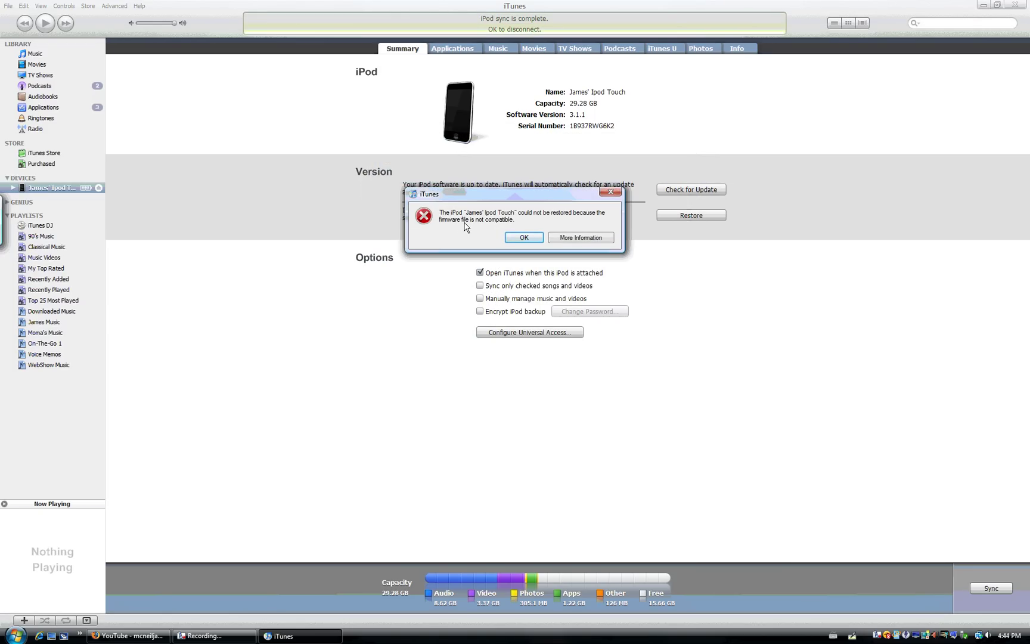
left_click(534, 239)
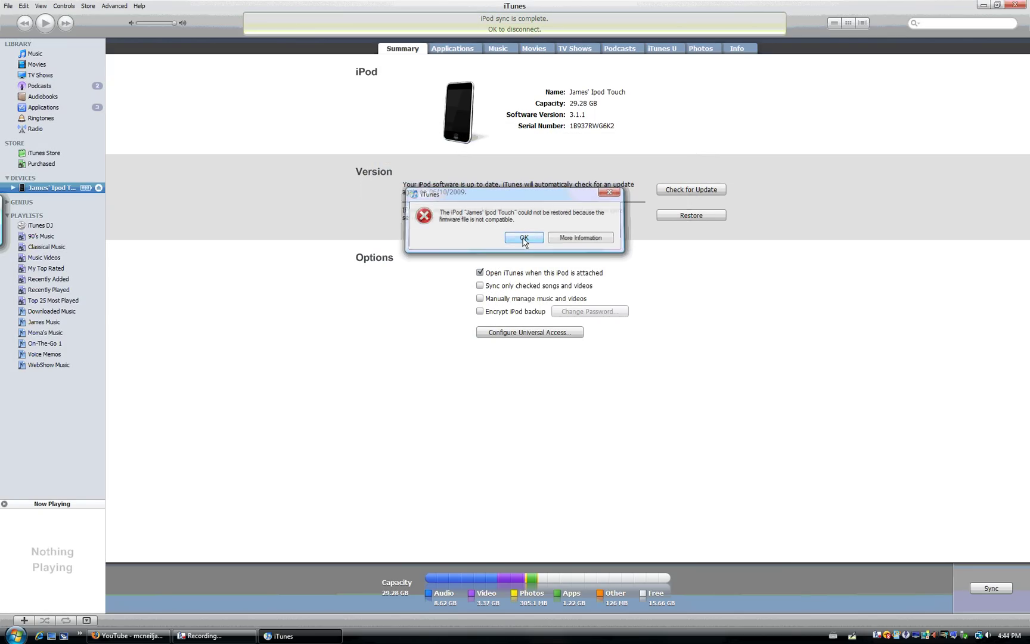
left_click(1015, 5)
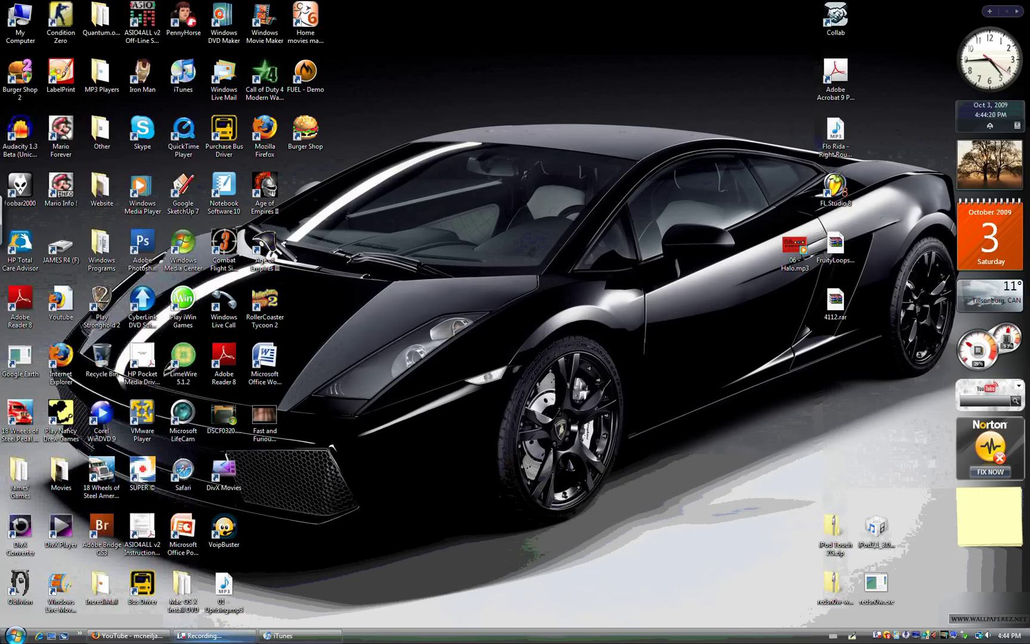
Relaunch iTunes from the taskbar, returning to the iPod Touch summary page.
left_click(215, 635)
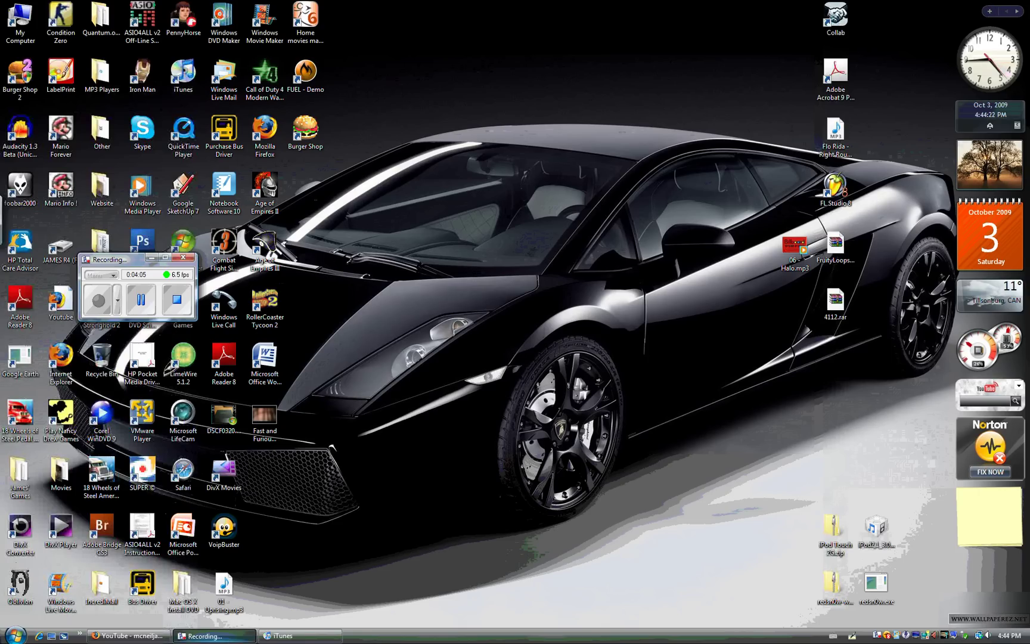
left_click(214, 635)
left_click(301, 635)
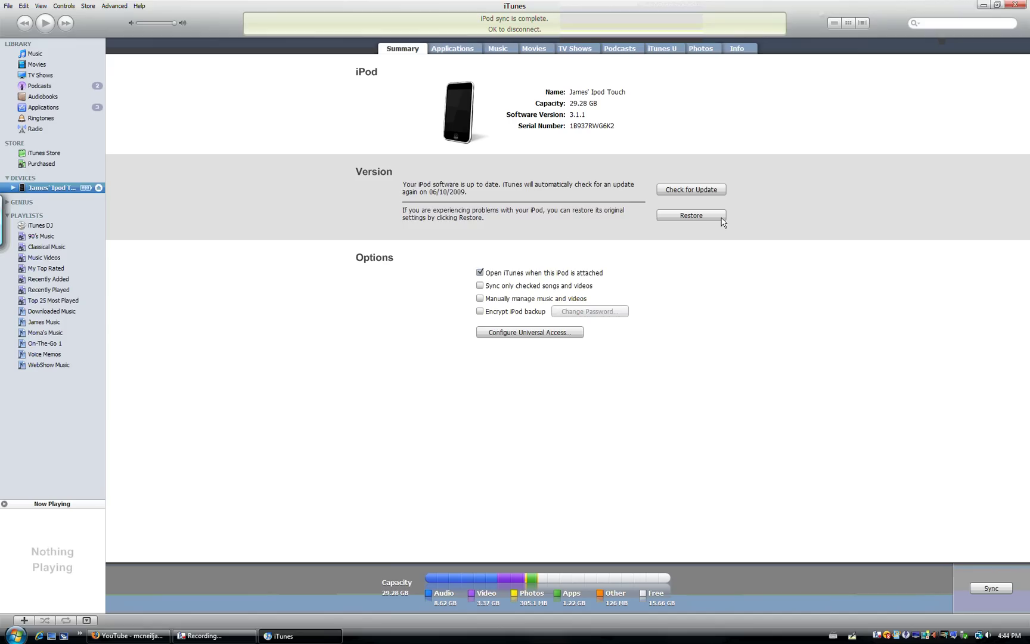
Cancel both the standard restore and the Shift-click firmware browse, then minimize iTunes.
left_click(691, 215)
left_click(590, 266)
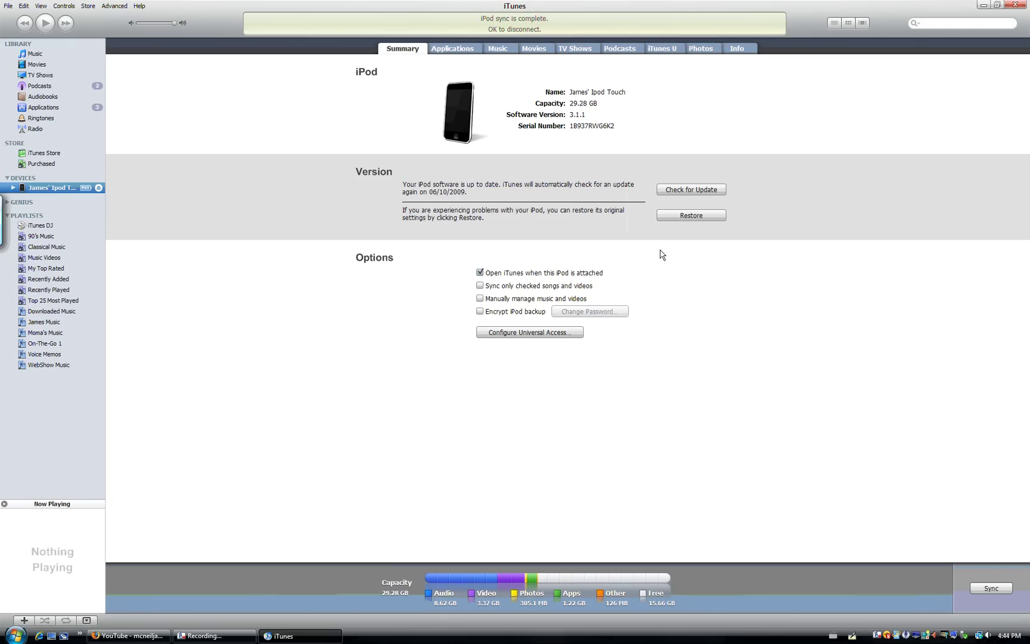
key("shift")
left_click(690, 217, "shift")
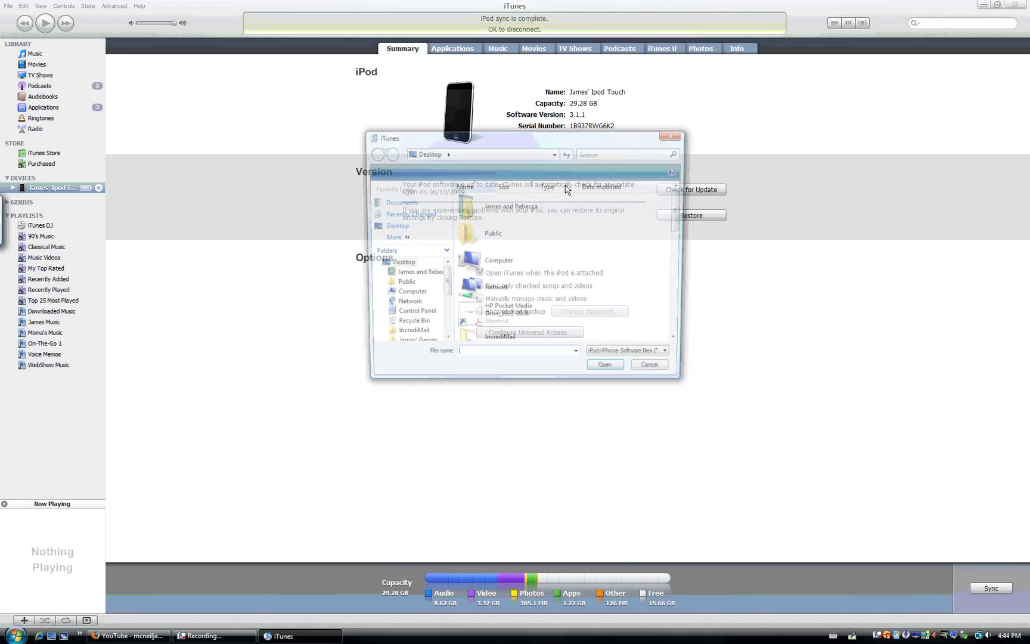
left_click(678, 136)
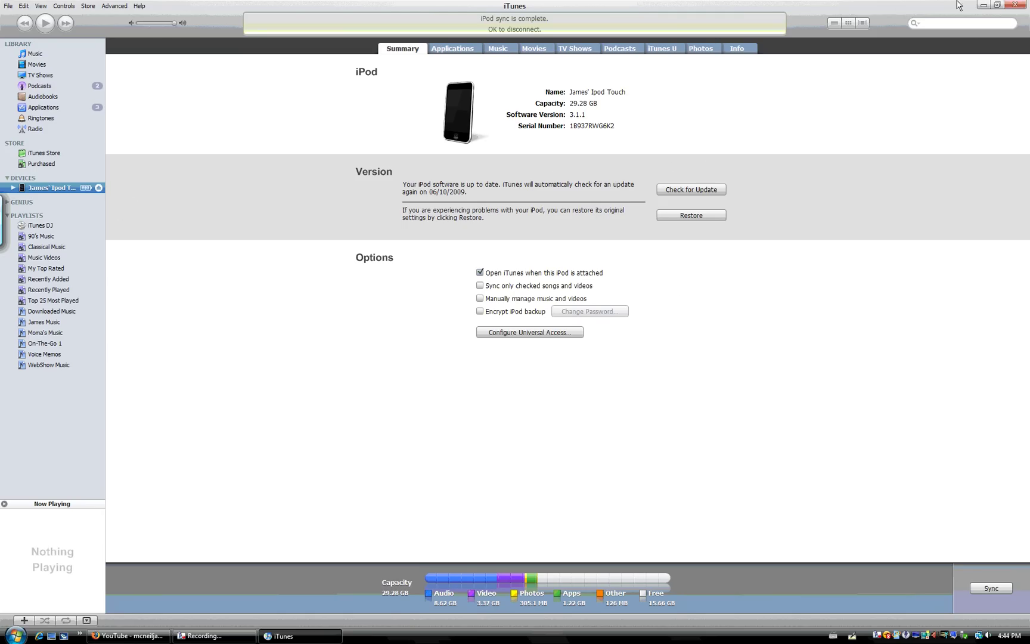
left_click(983, 5)
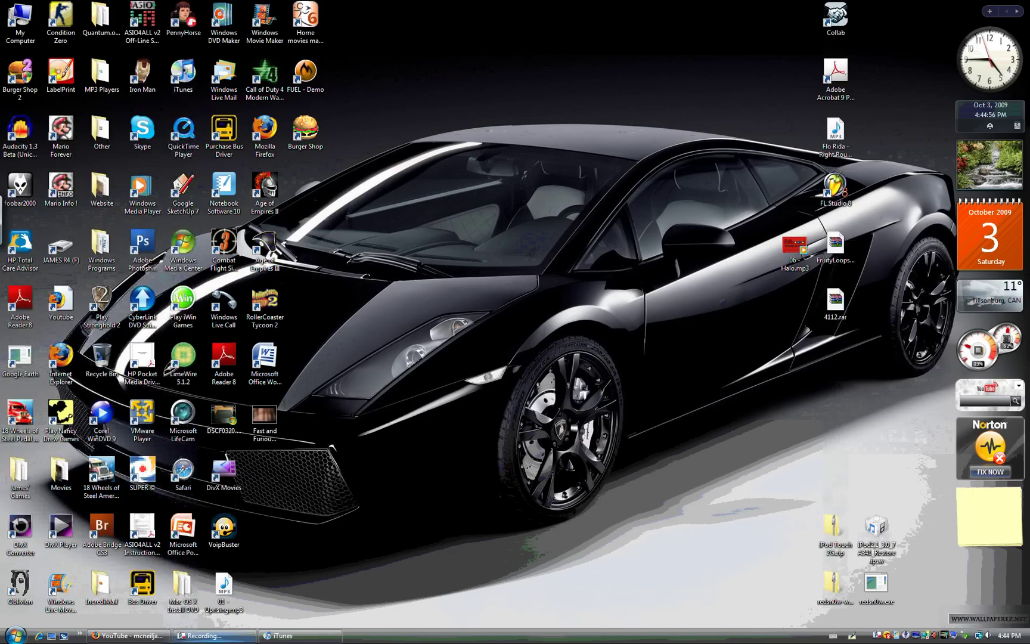
Bring the iTunes window back, then the recording control window.
left_click(292, 635)
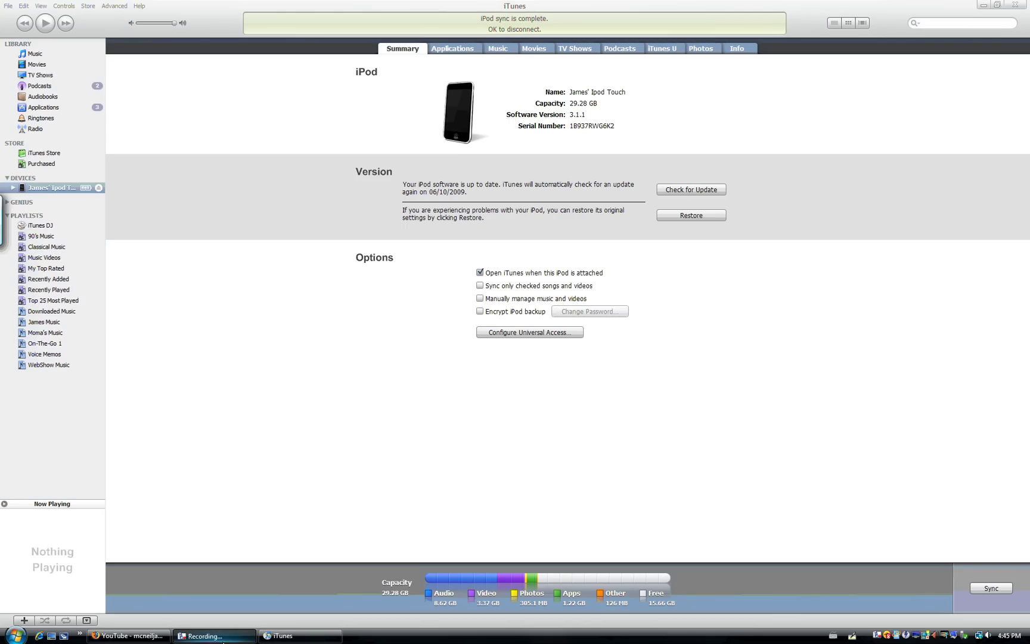
left_click(202, 635)
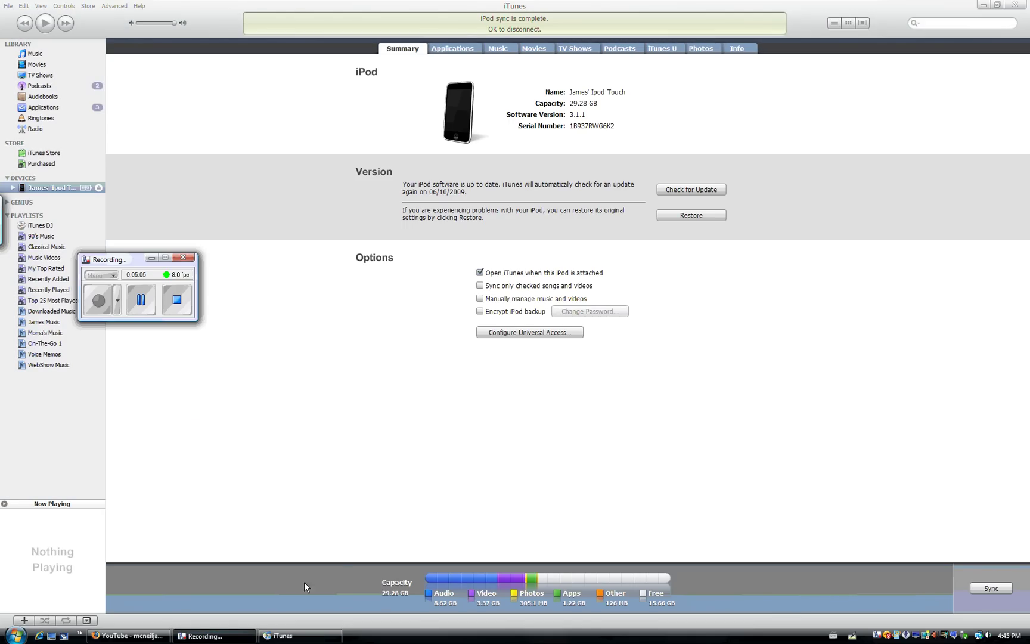
left_click(166, 625)
left_click(128, 635)
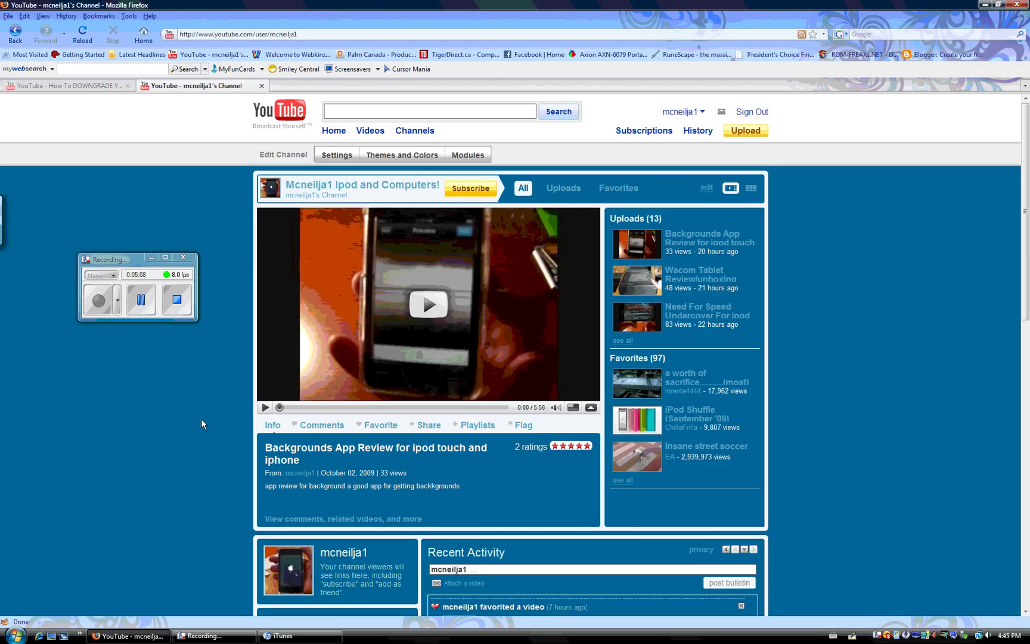
left_click(153, 258)
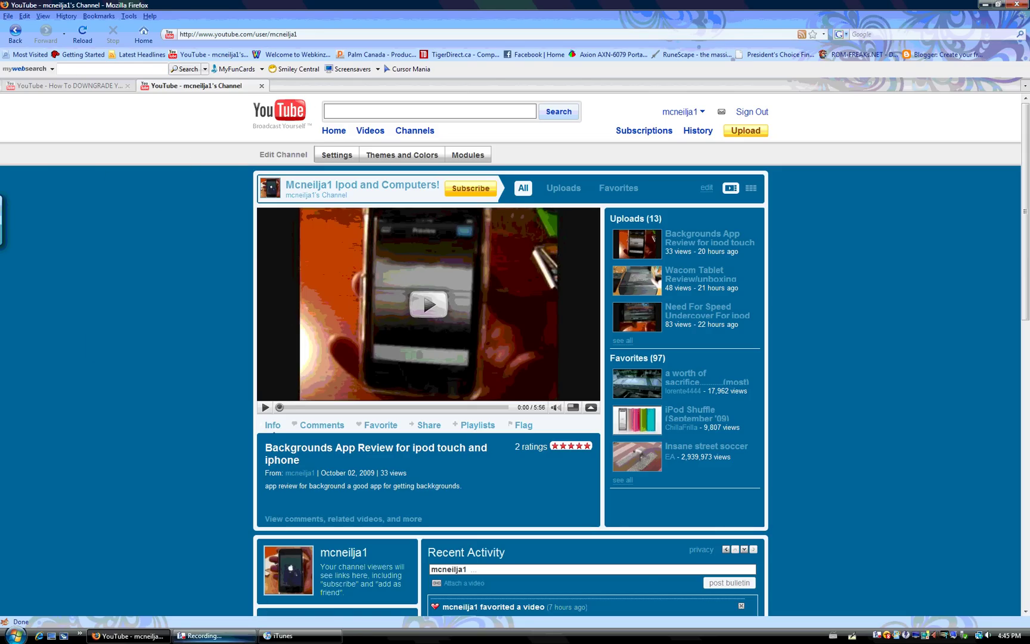
left_click(203, 635)
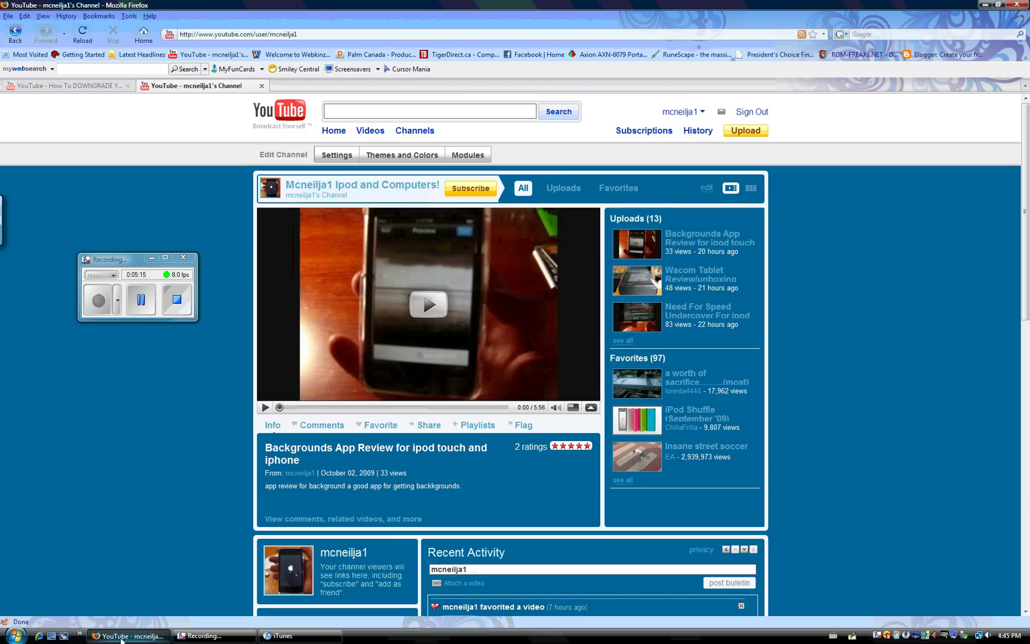
left_click(152, 257)
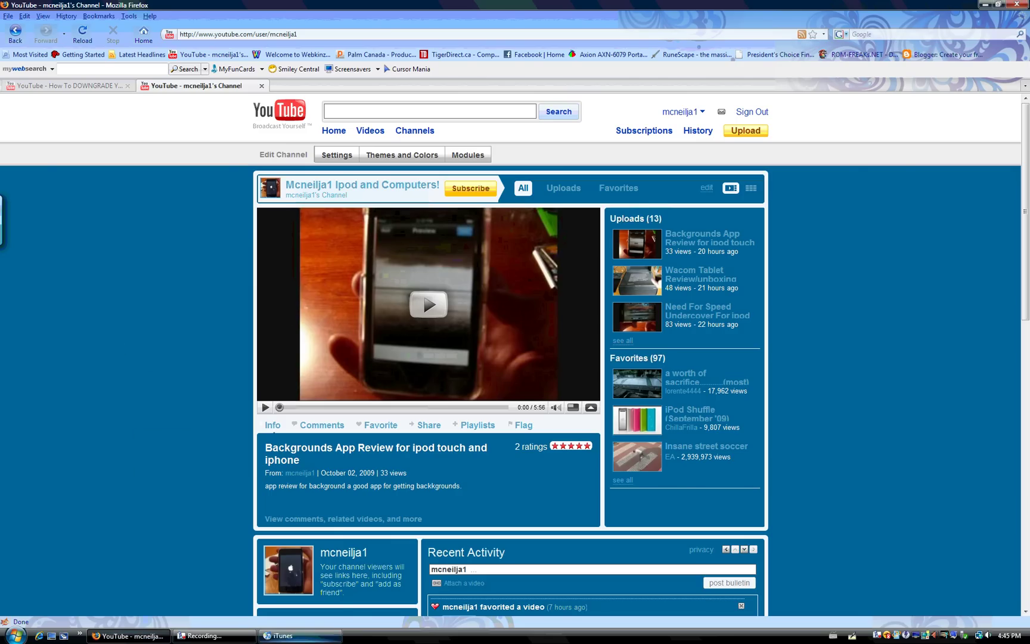
mouse_move(128, 635)
left_click(200, 635)
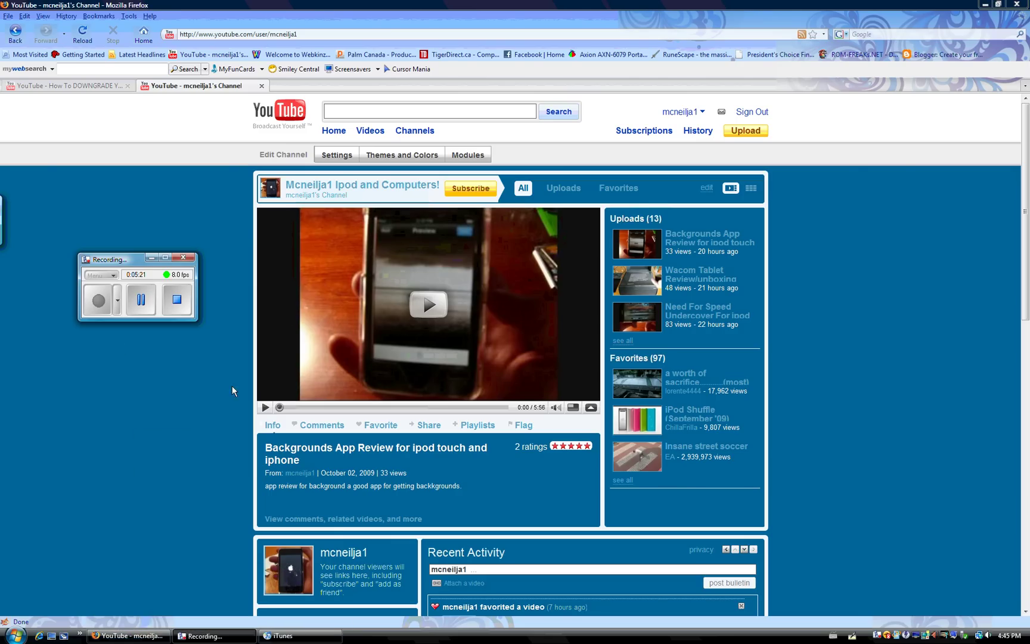